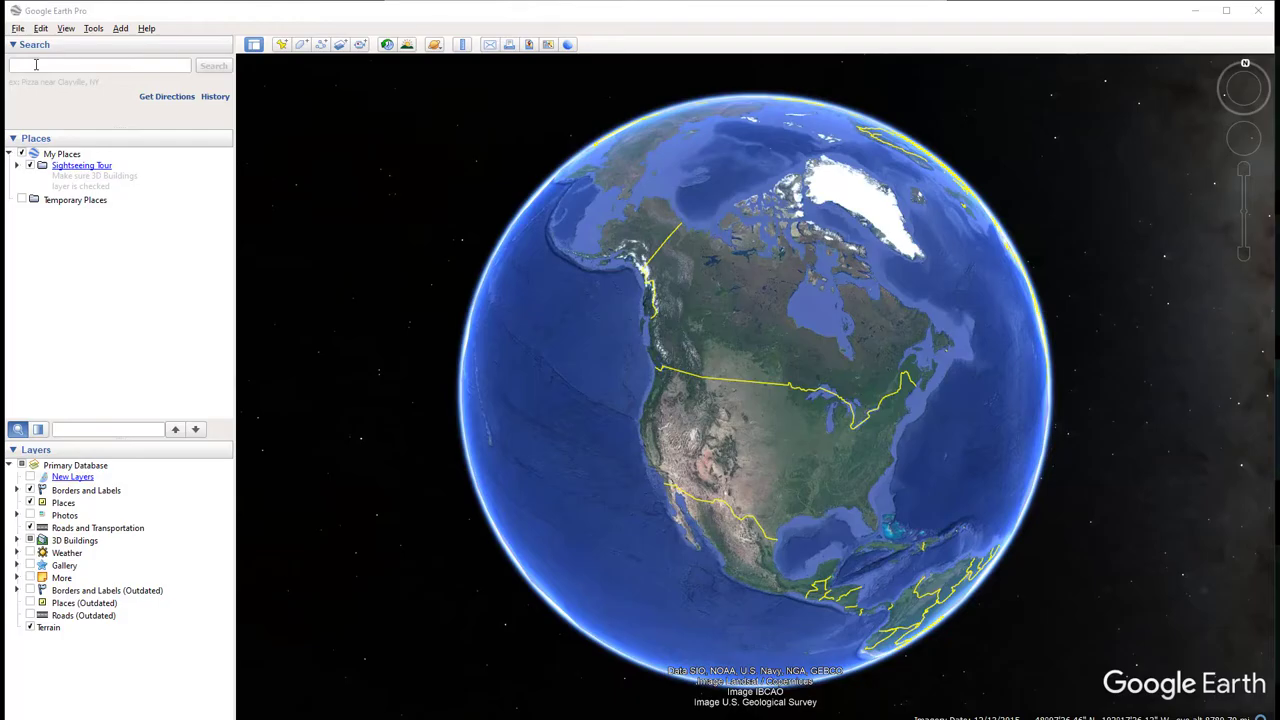
right_click(36, 64)
left_click(55, 137)
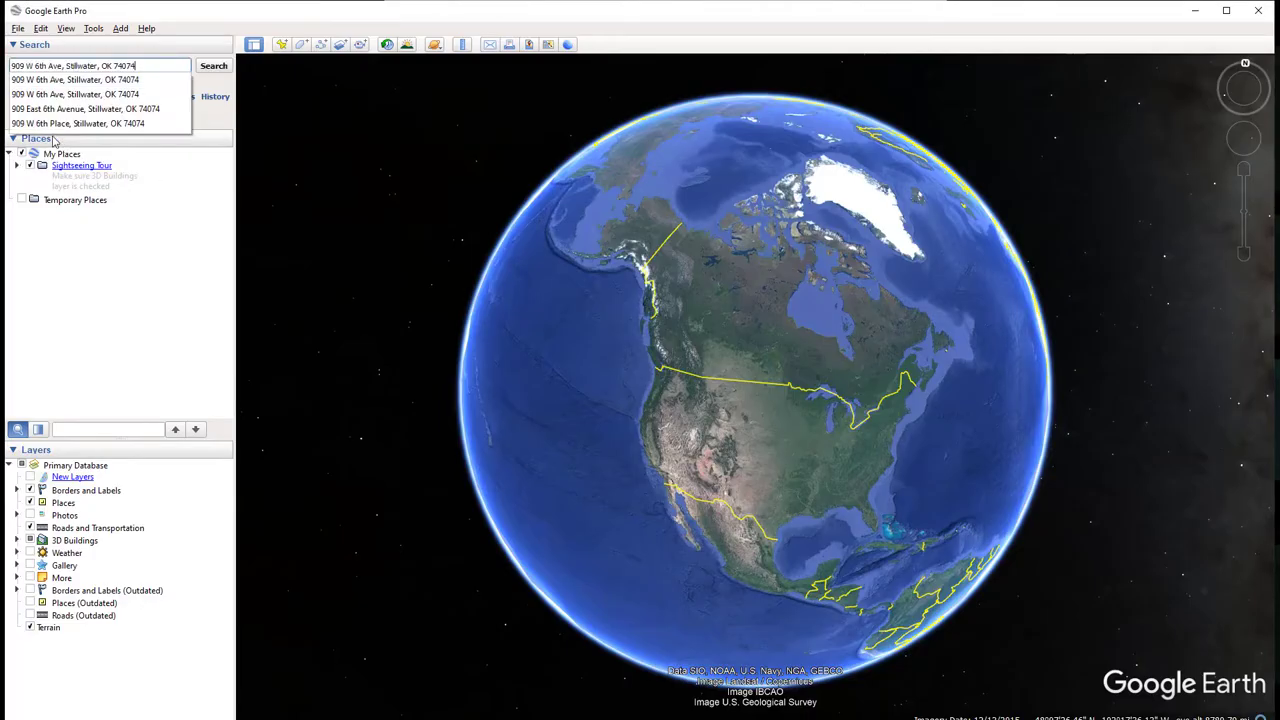
left_click(213, 68)
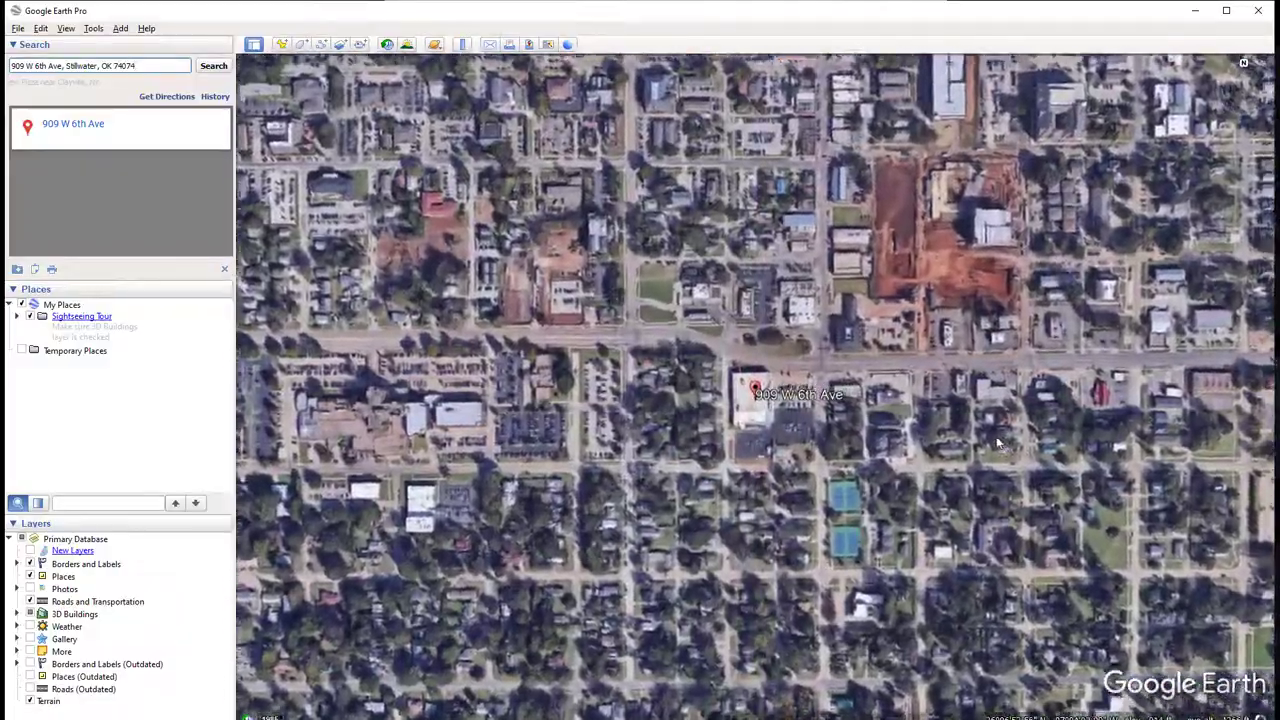
Zoom in and centre the view on the 909 W 6th Ave building and its parking lot.
scroll(900, 427, "up", 4)
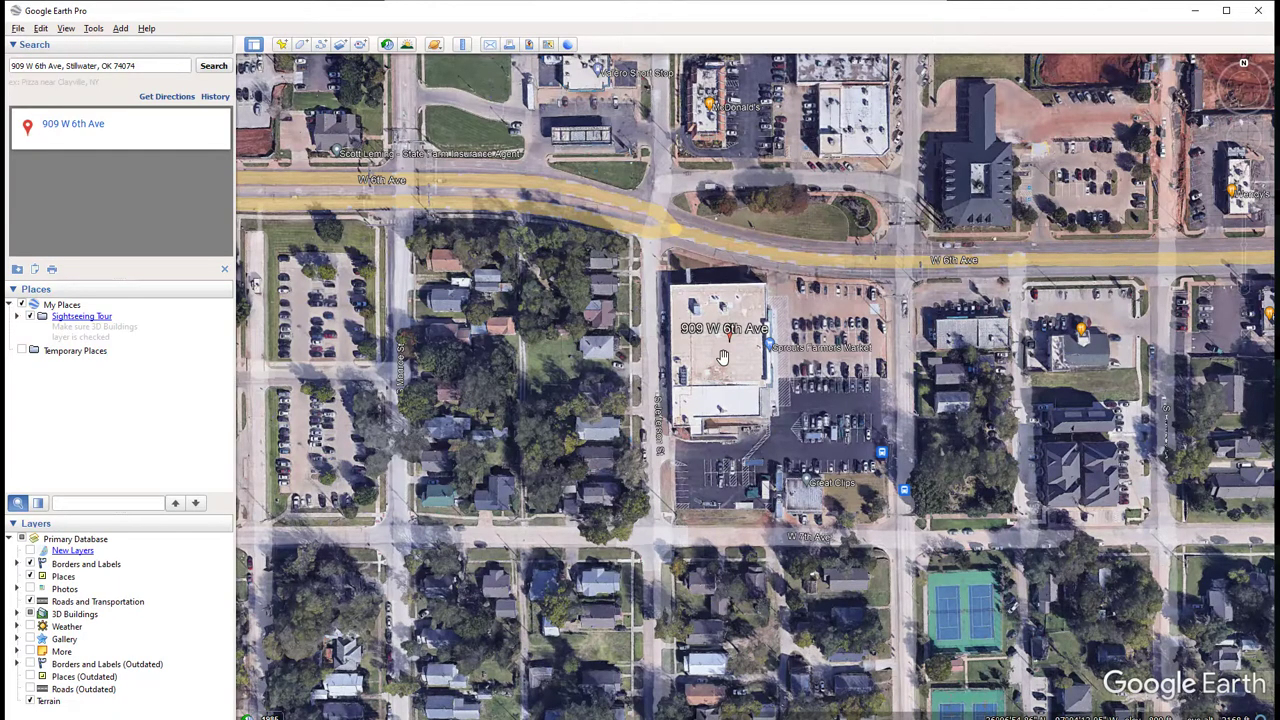
scroll(835, 425, "up", 2)
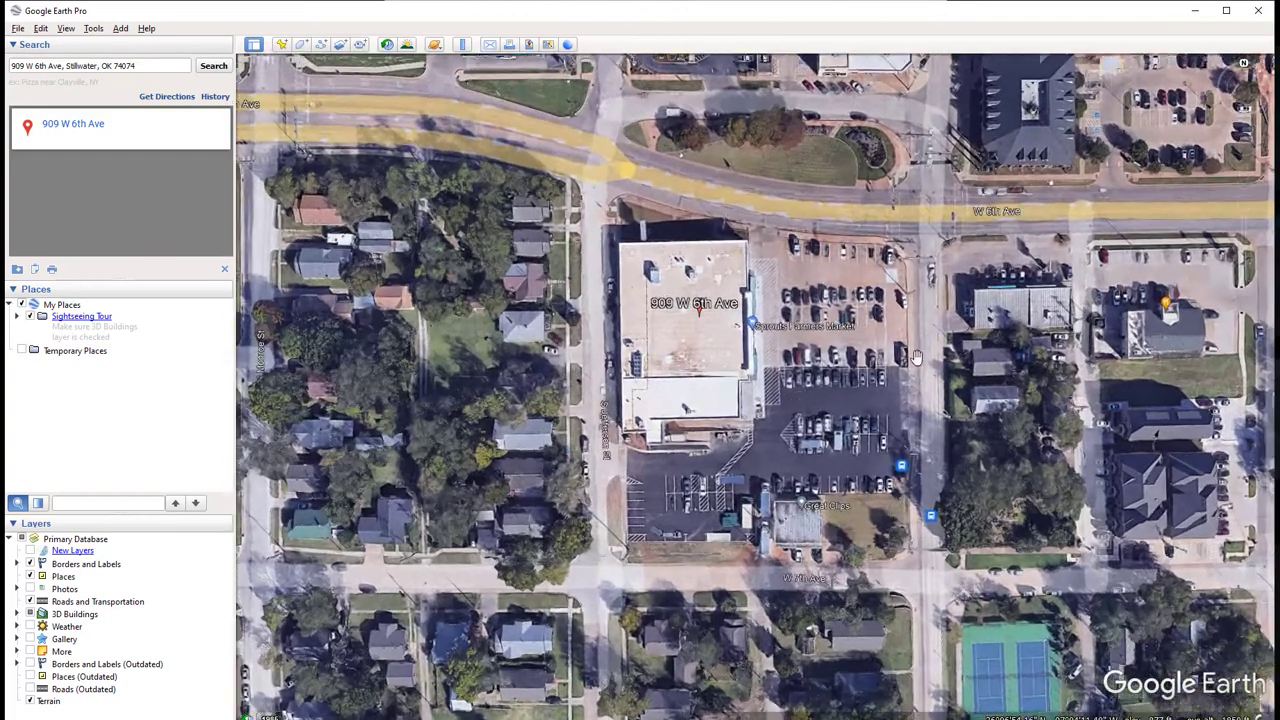
scroll(785, 400, "up", 1)
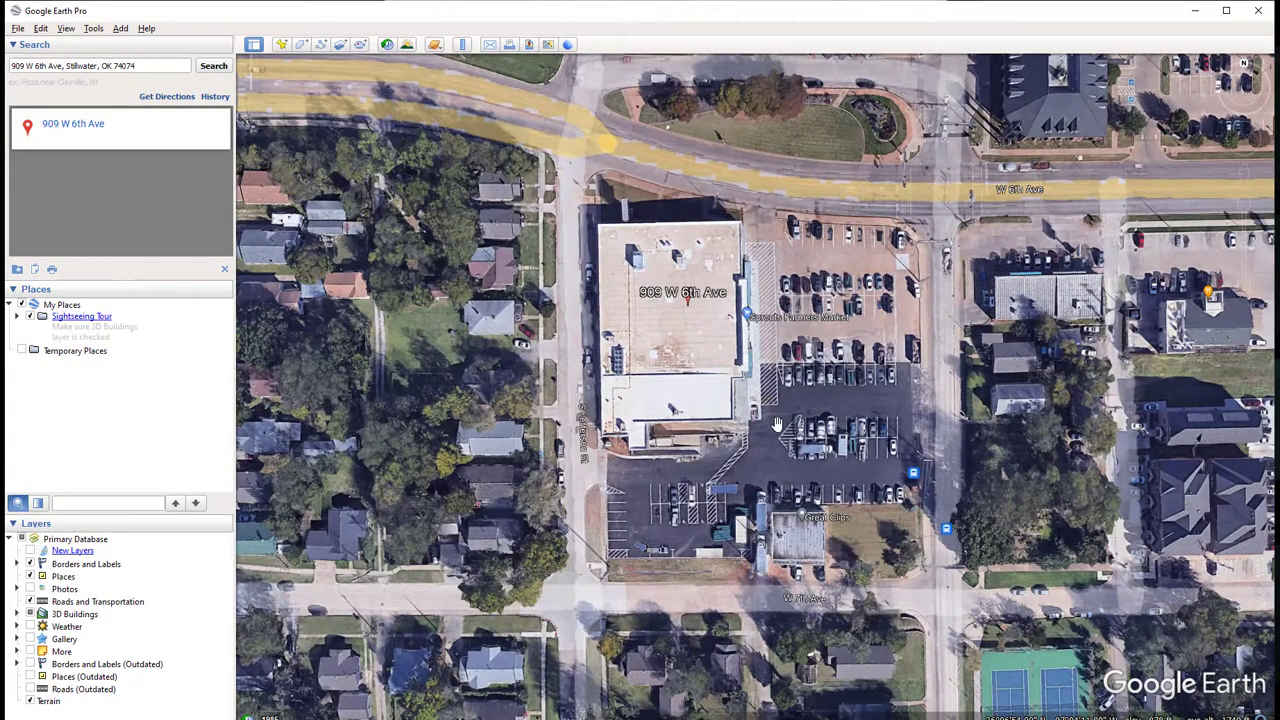
scroll(779, 428, "up", 1)
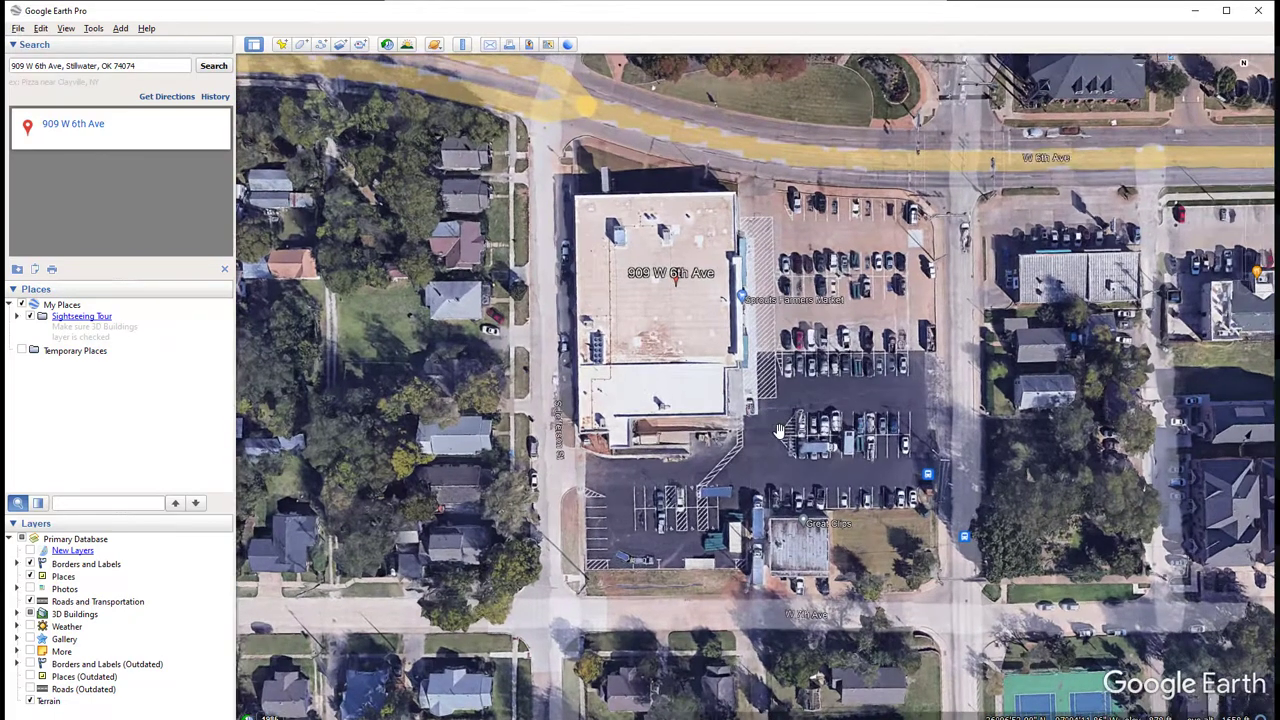
left_click_drag(786, 424, 815, 432)
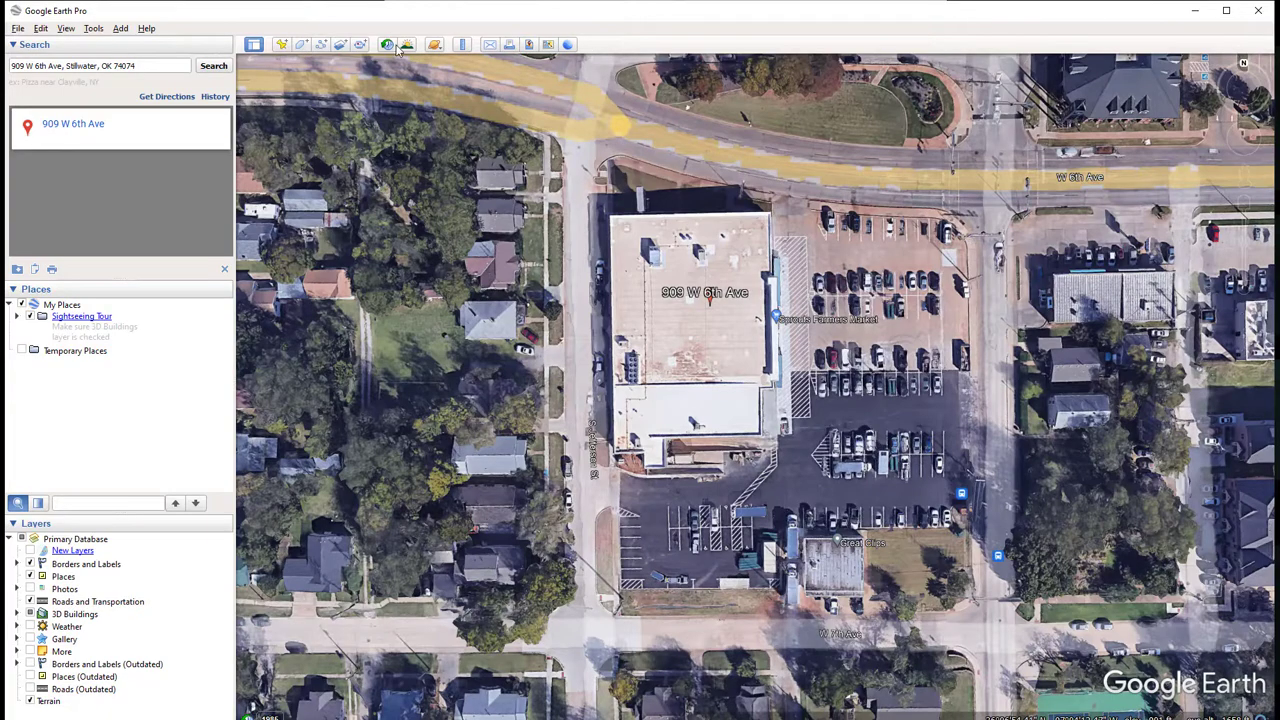
Start Save Image and set the output resolution to 1920x1080 (1080 HD).
left_click(530, 45)
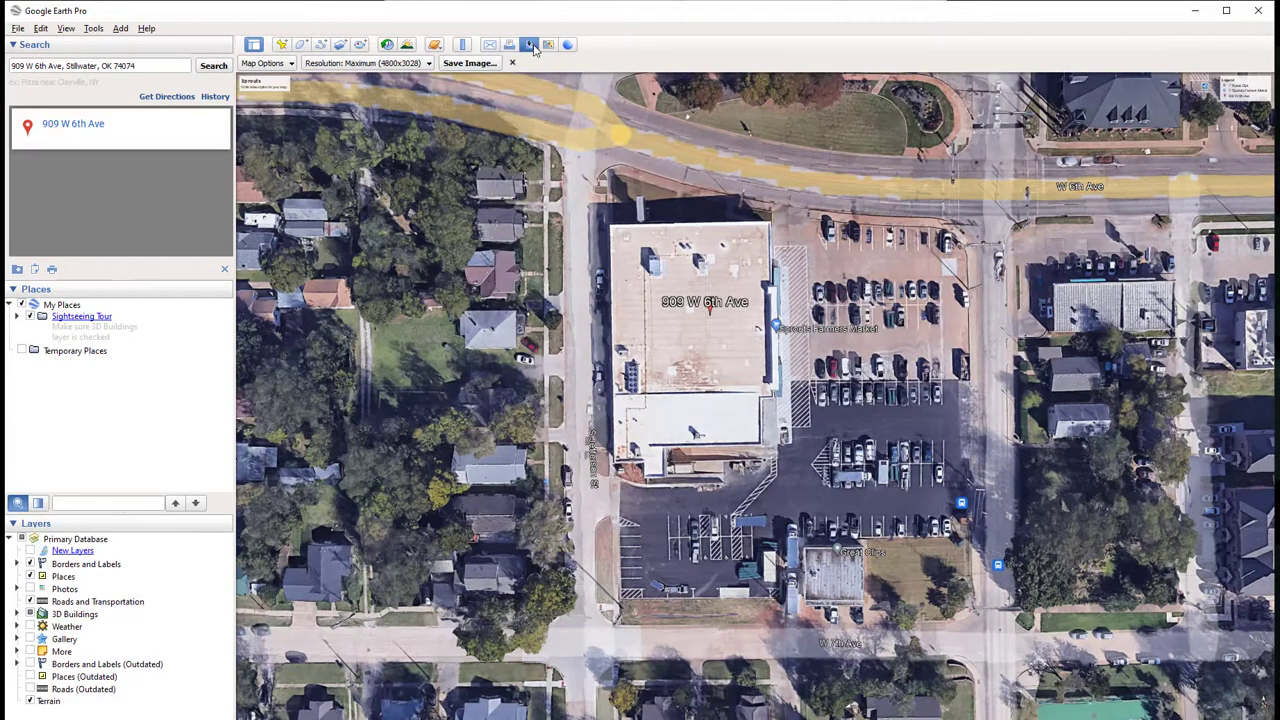
left_click(404, 64)
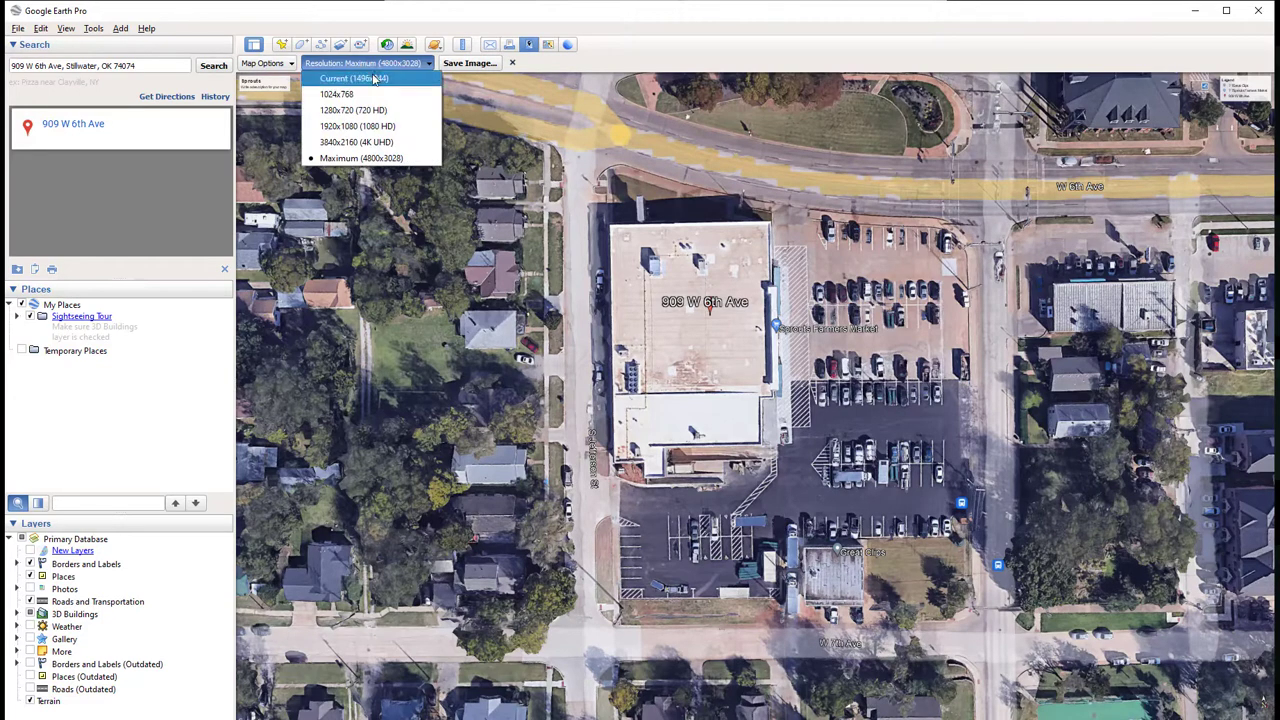
left_click(360, 126)
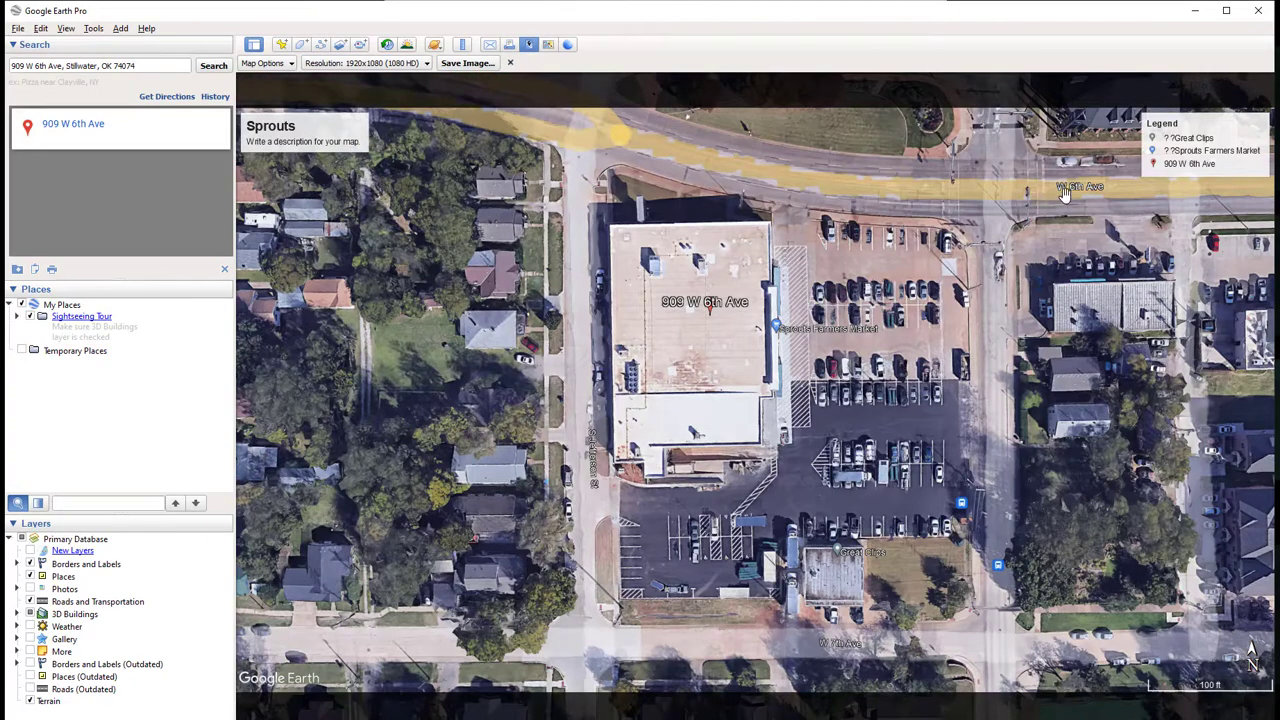
Replace the map title 'Sprouts' with 'Untitled'.
left_click(278, 133)
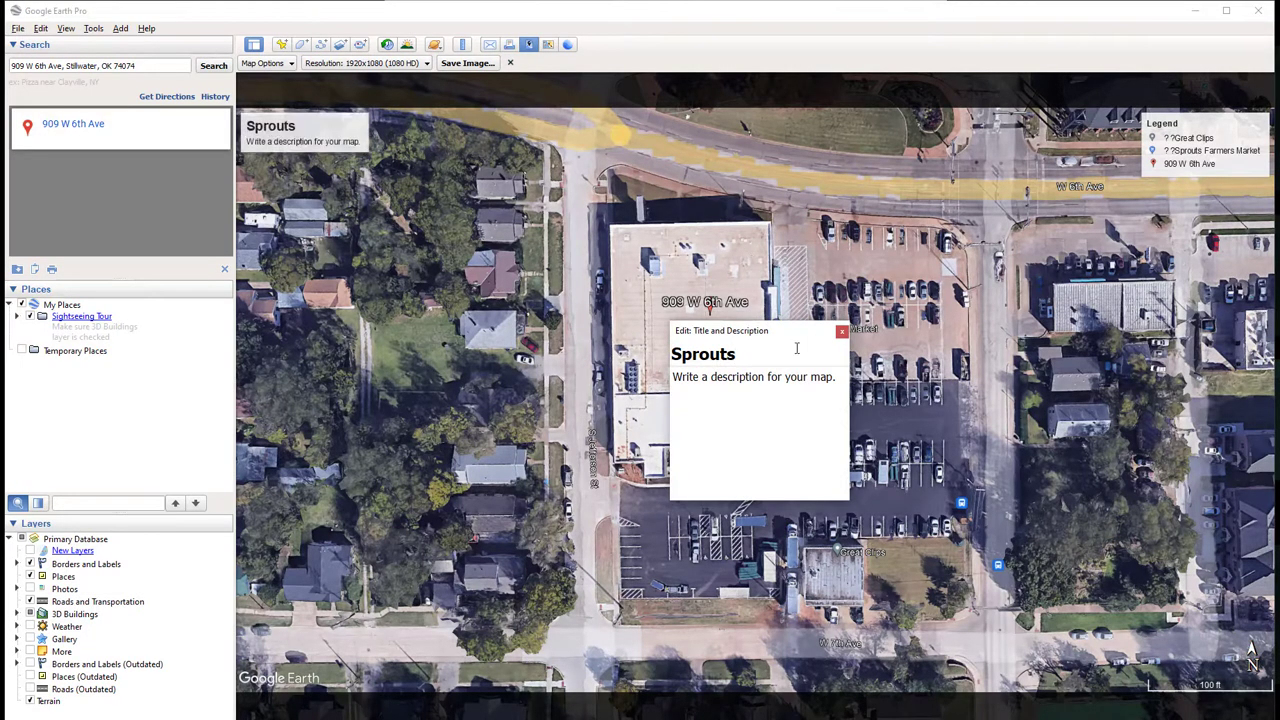
left_click_drag(757, 358, 643, 350)
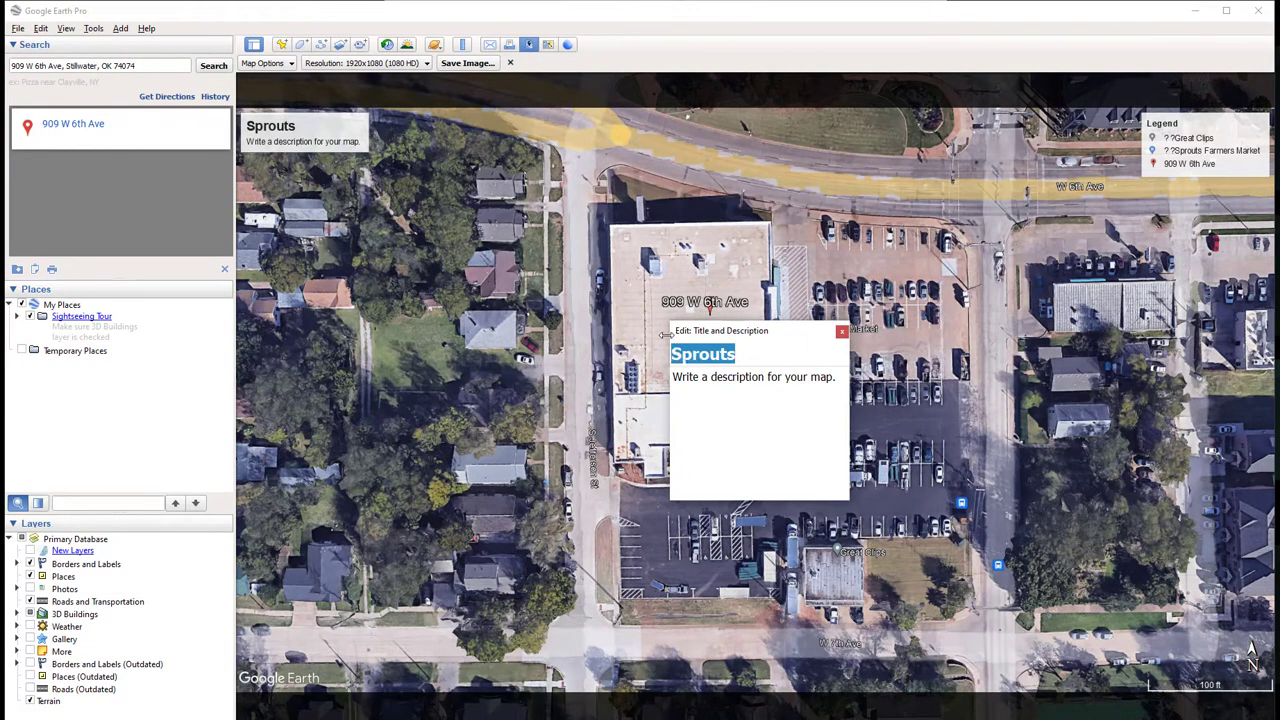
type("Untitled")
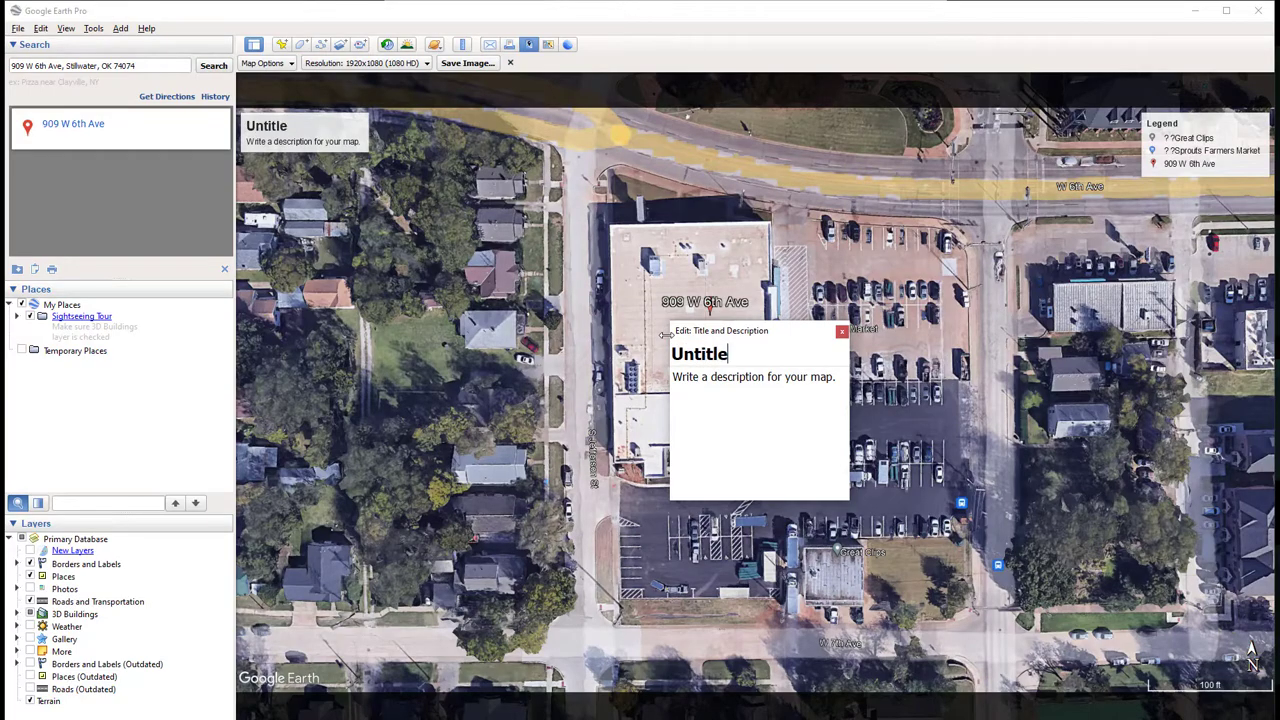
left_click(785, 74)
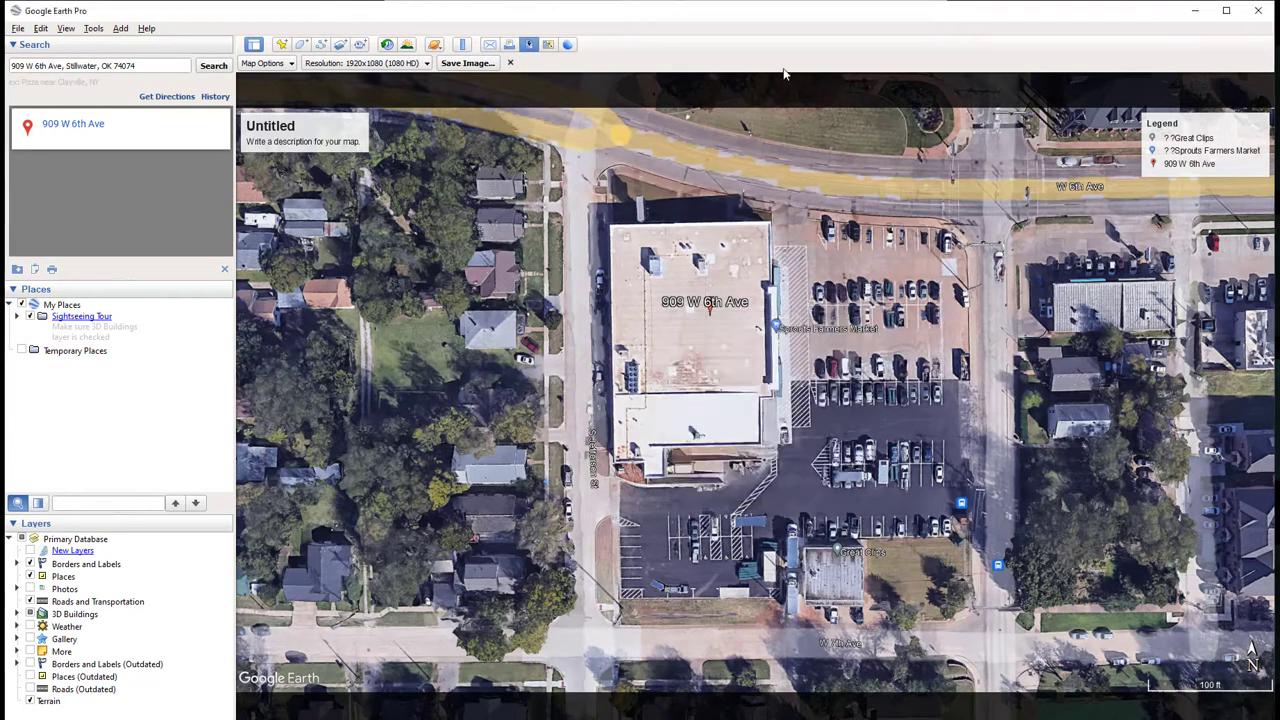
Retitle the map 'Grocery Site' and confirm the change.
left_click(290, 128)
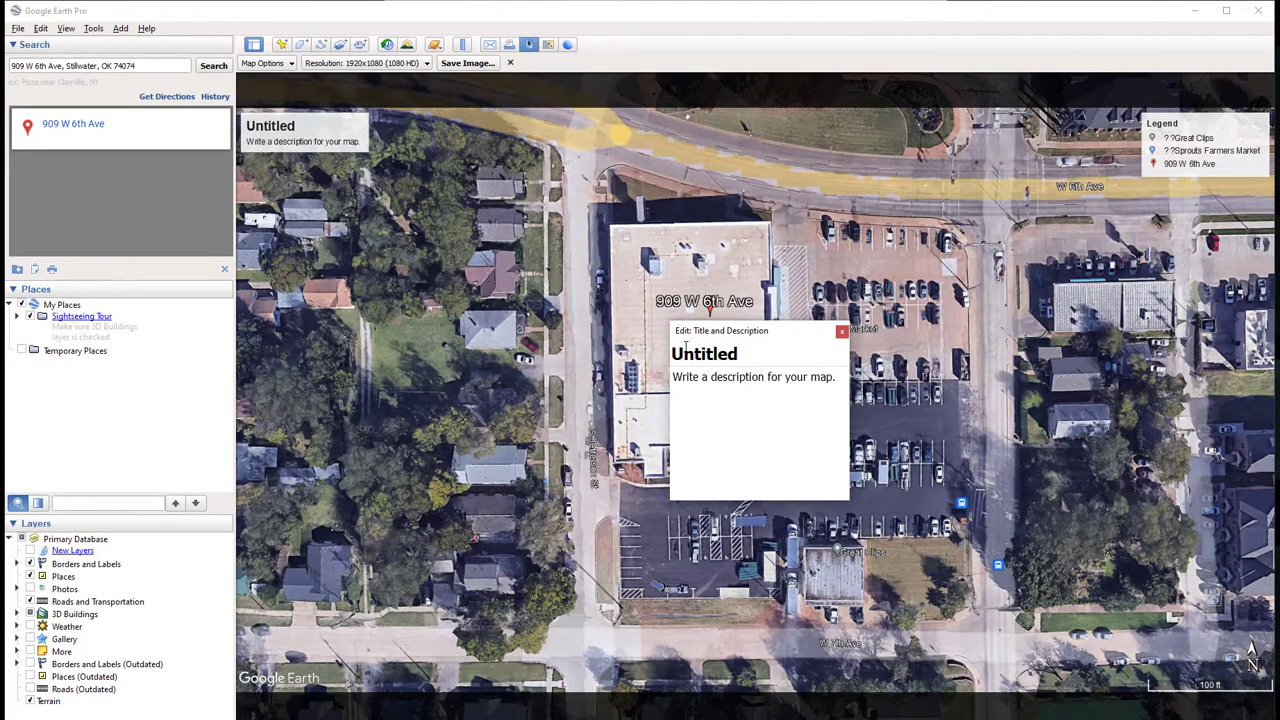
double_click(744, 358)
type("S")
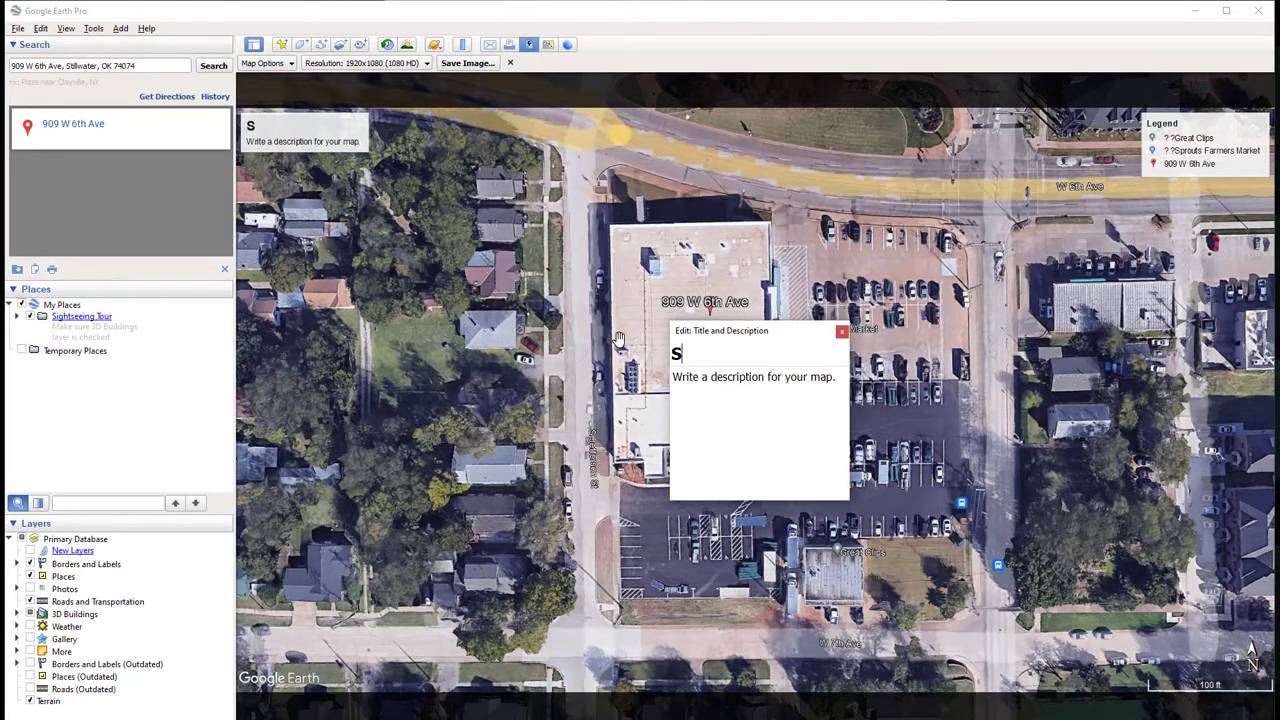
key("BackSpace")
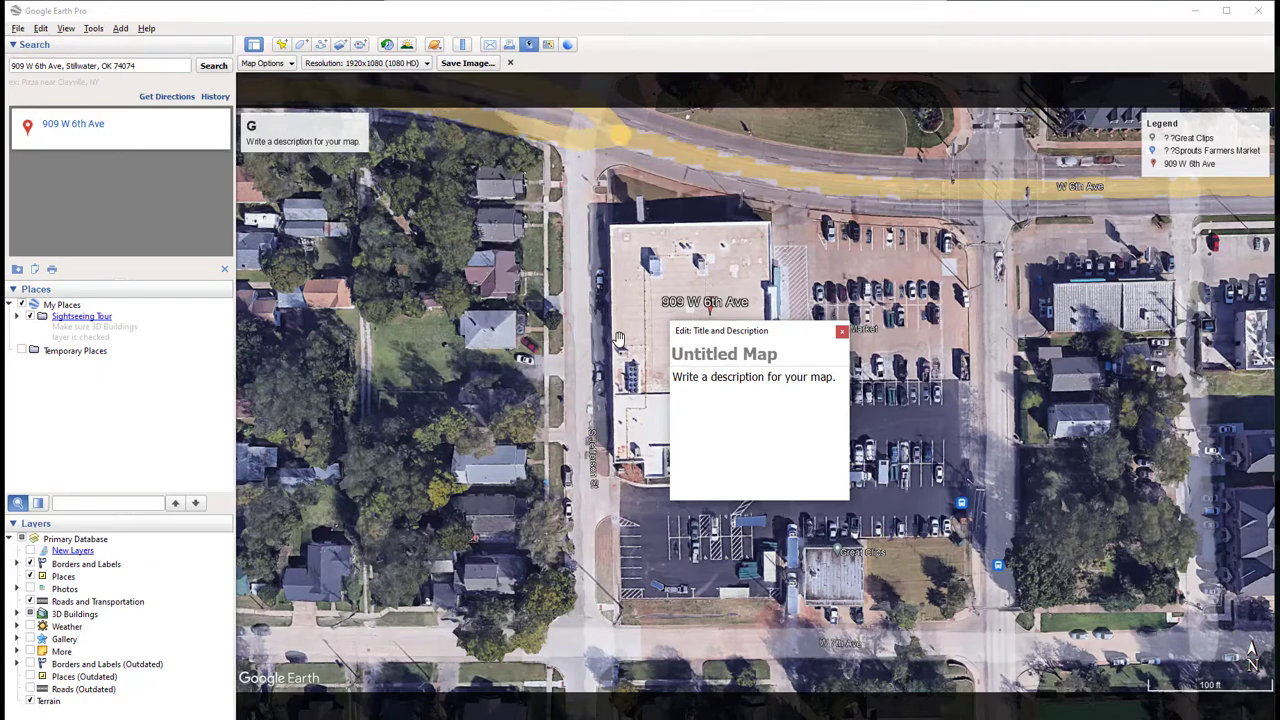
type("Grocery")
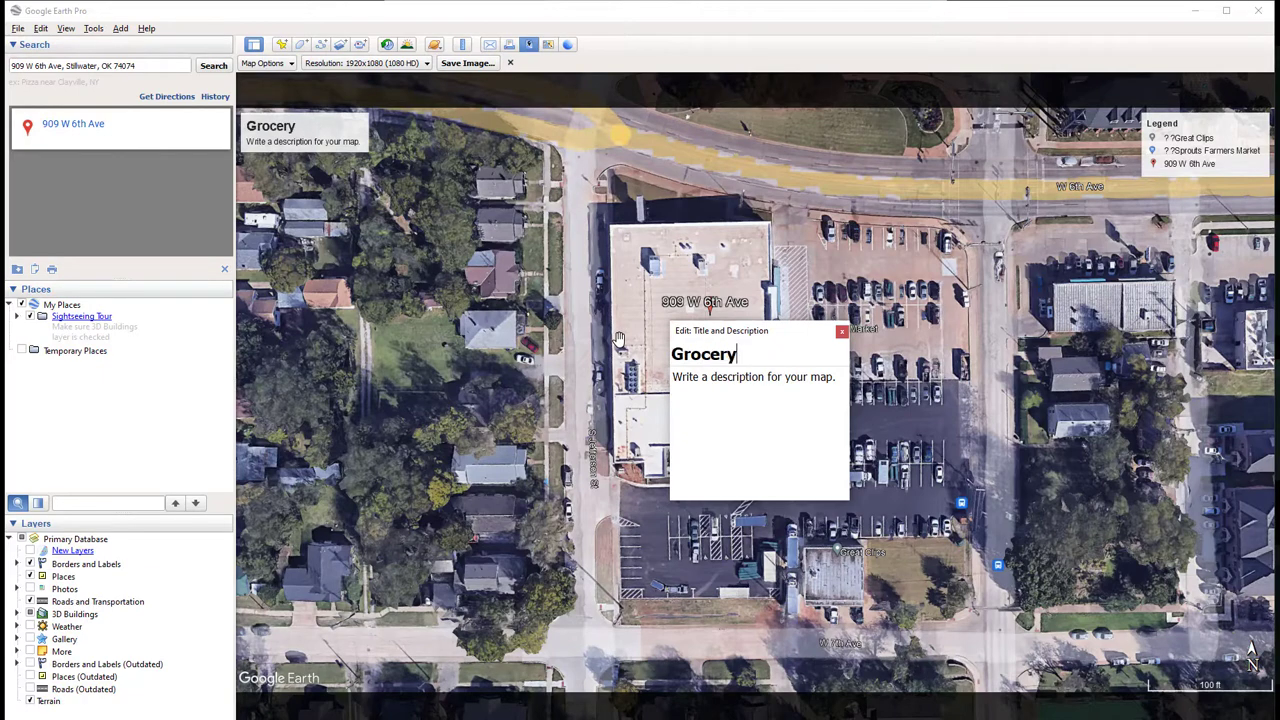
type(" Site")
left_click(775, 62)
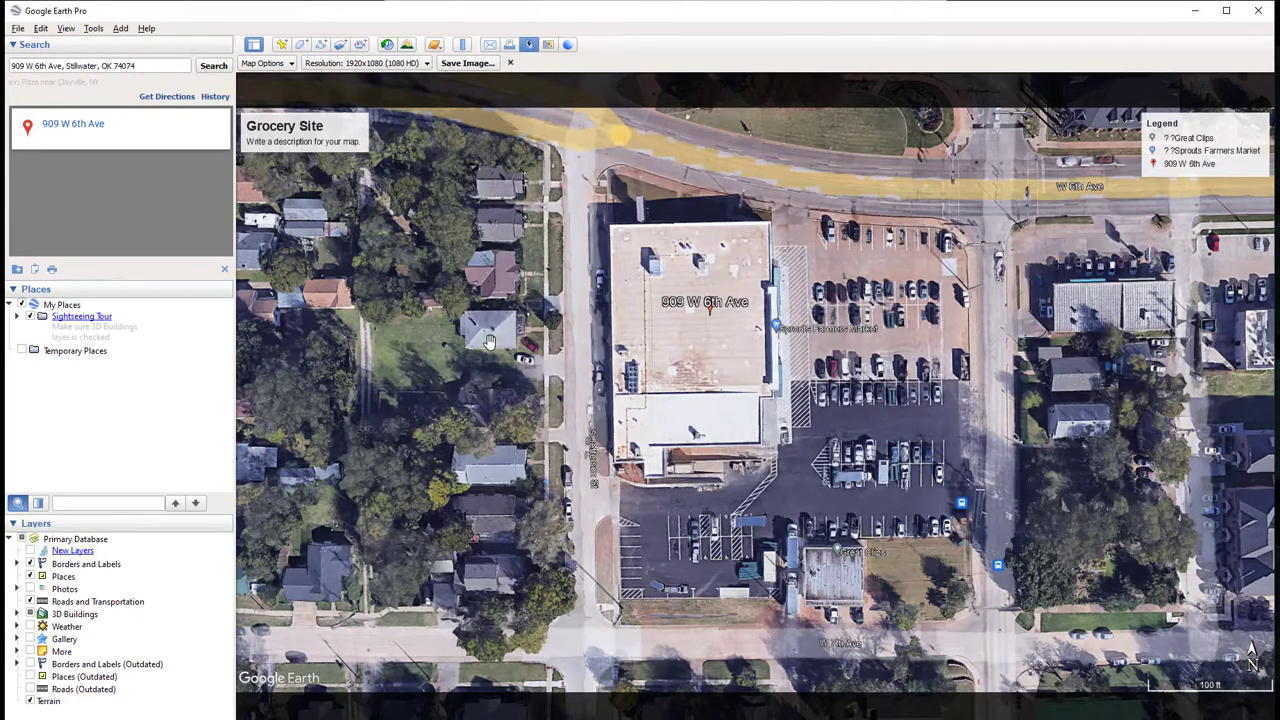
left_click(285, 67)
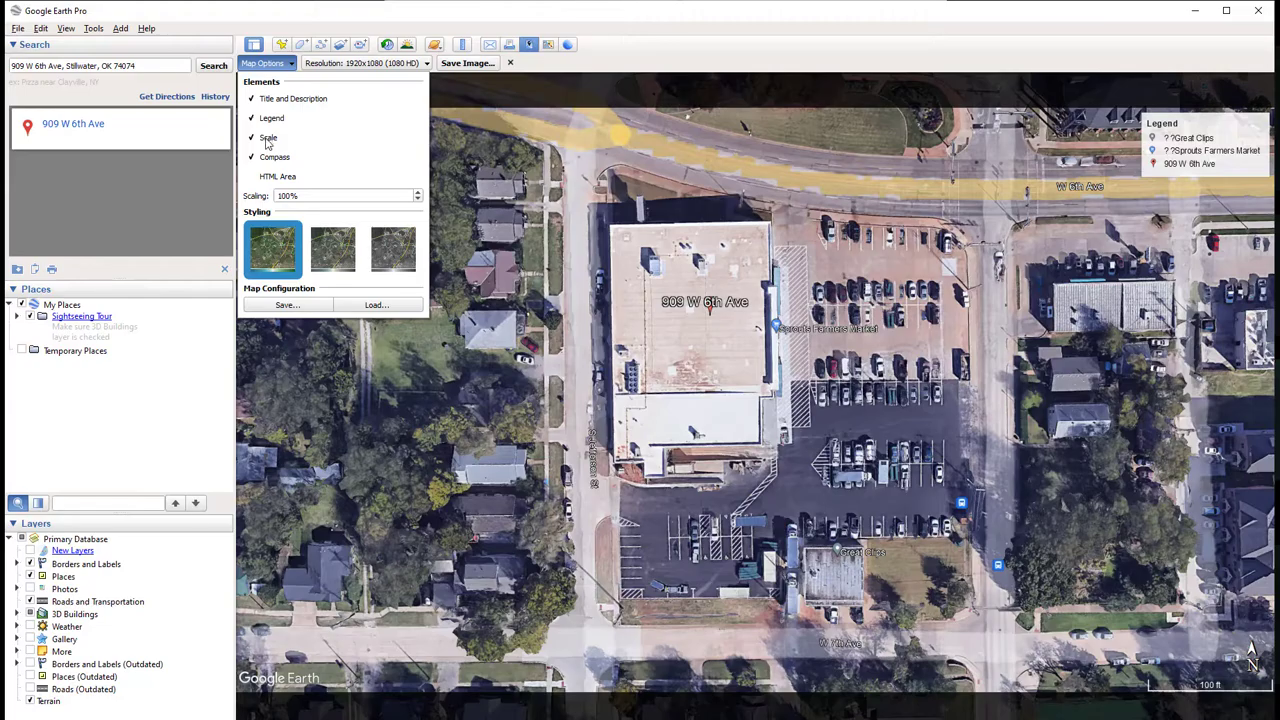
left_click(267, 140)
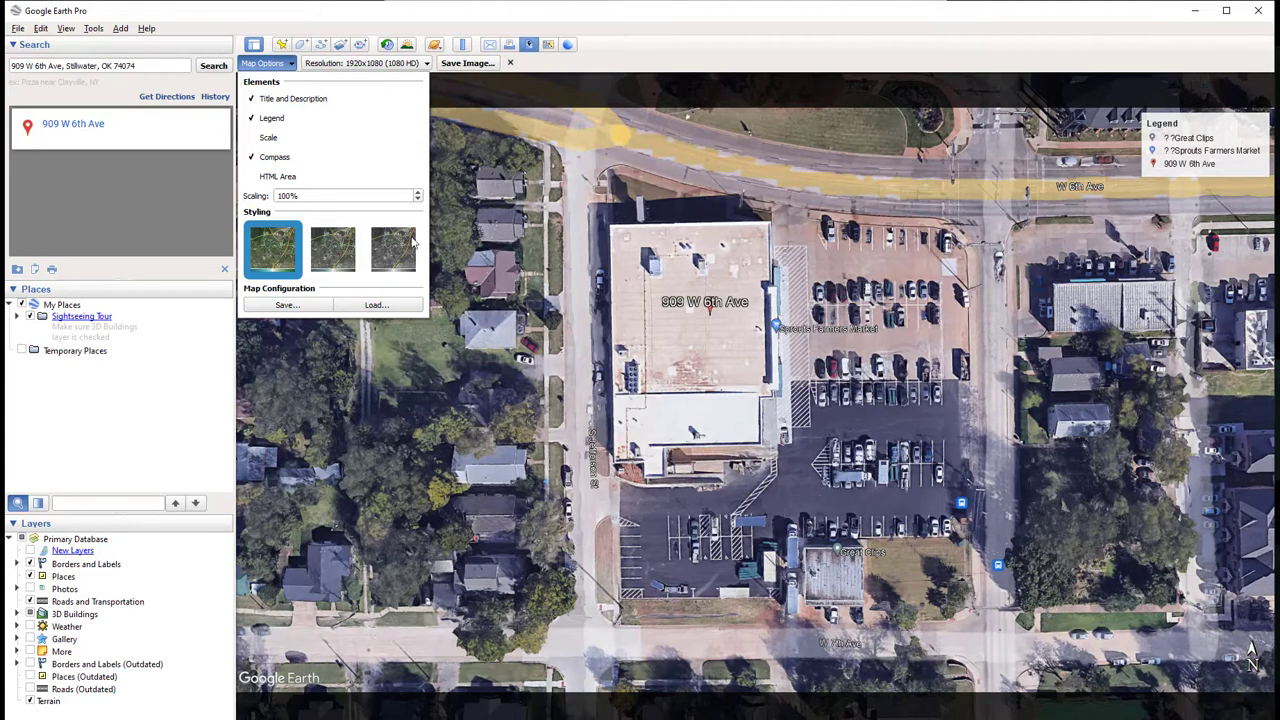
left_click(252, 140)
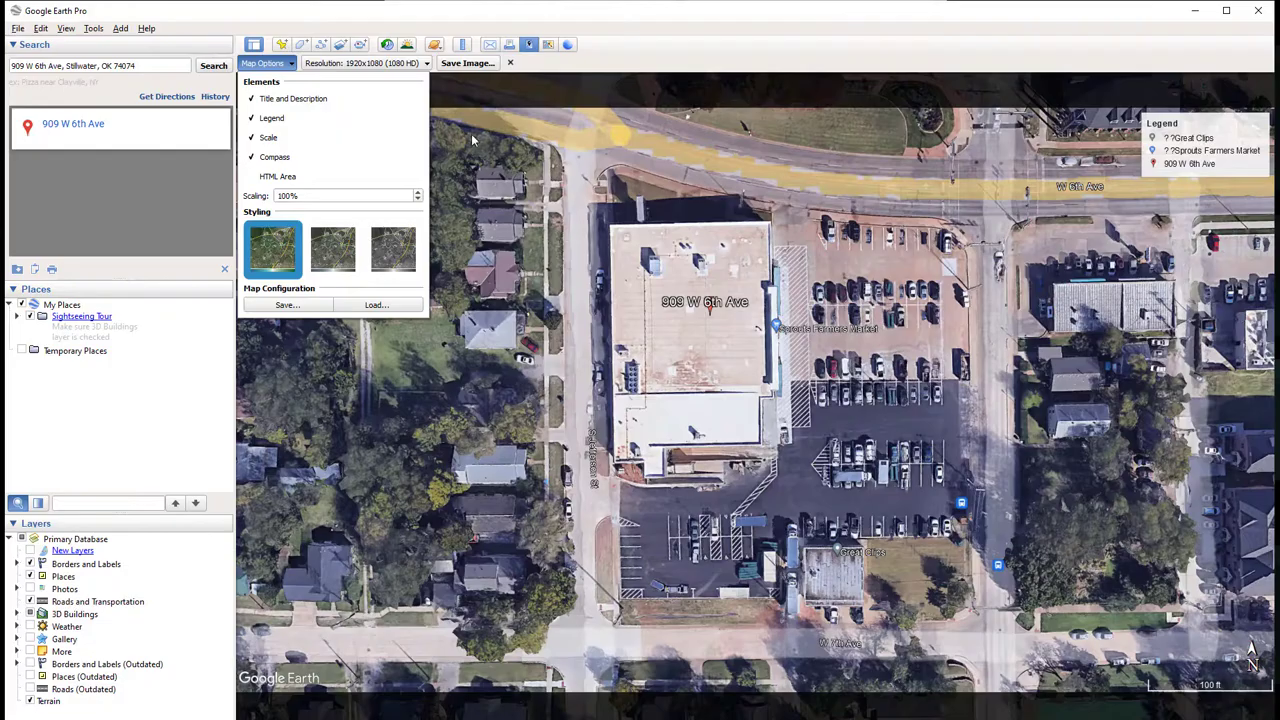
left_click(660, 32)
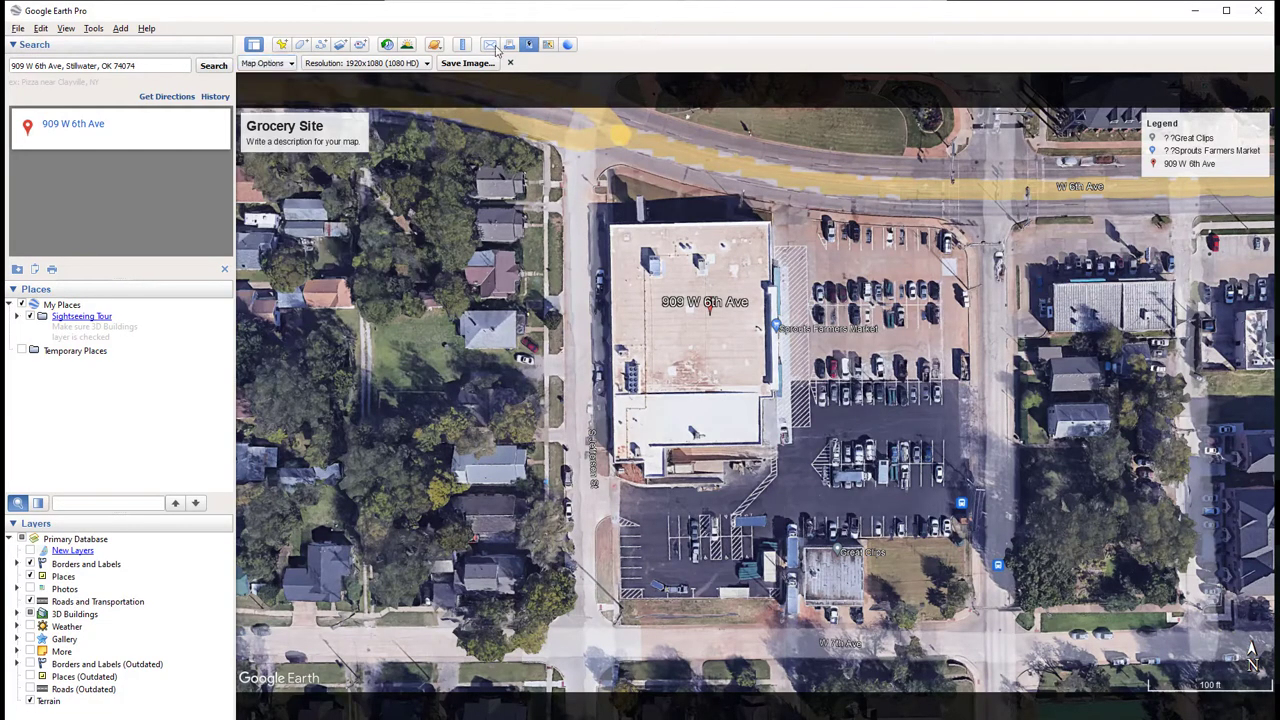
Switch the export resolution to 3840x2160 (4K UHD).
left_click(426, 64)
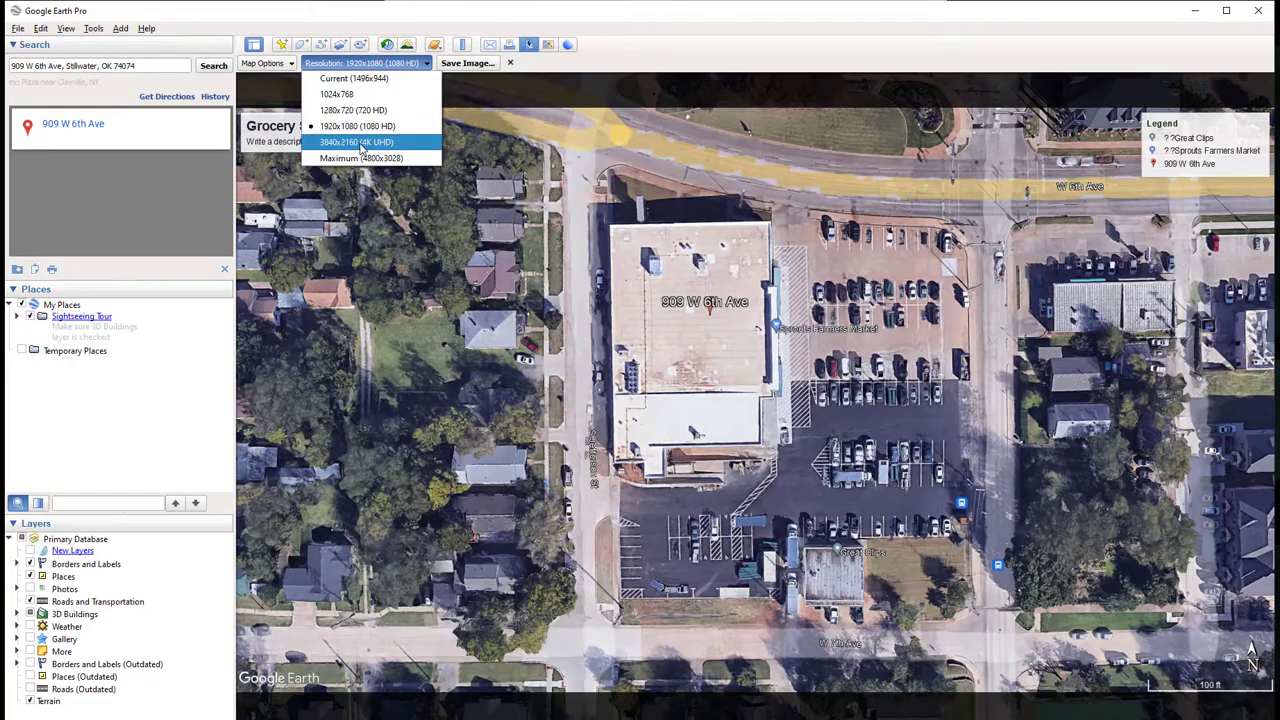
left_click(356, 146)
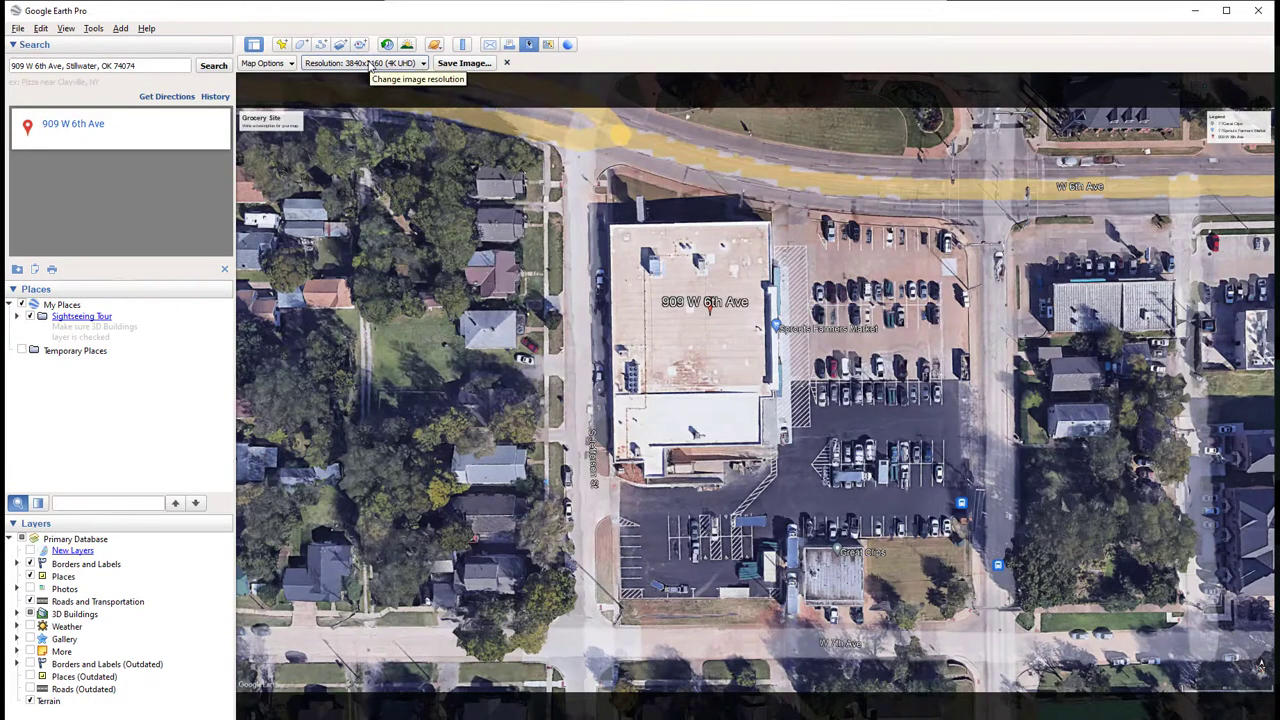
Save the 4K map image to the Desktop as the JPEG 'Sprouts 4K high res'.
left_click(471, 64)
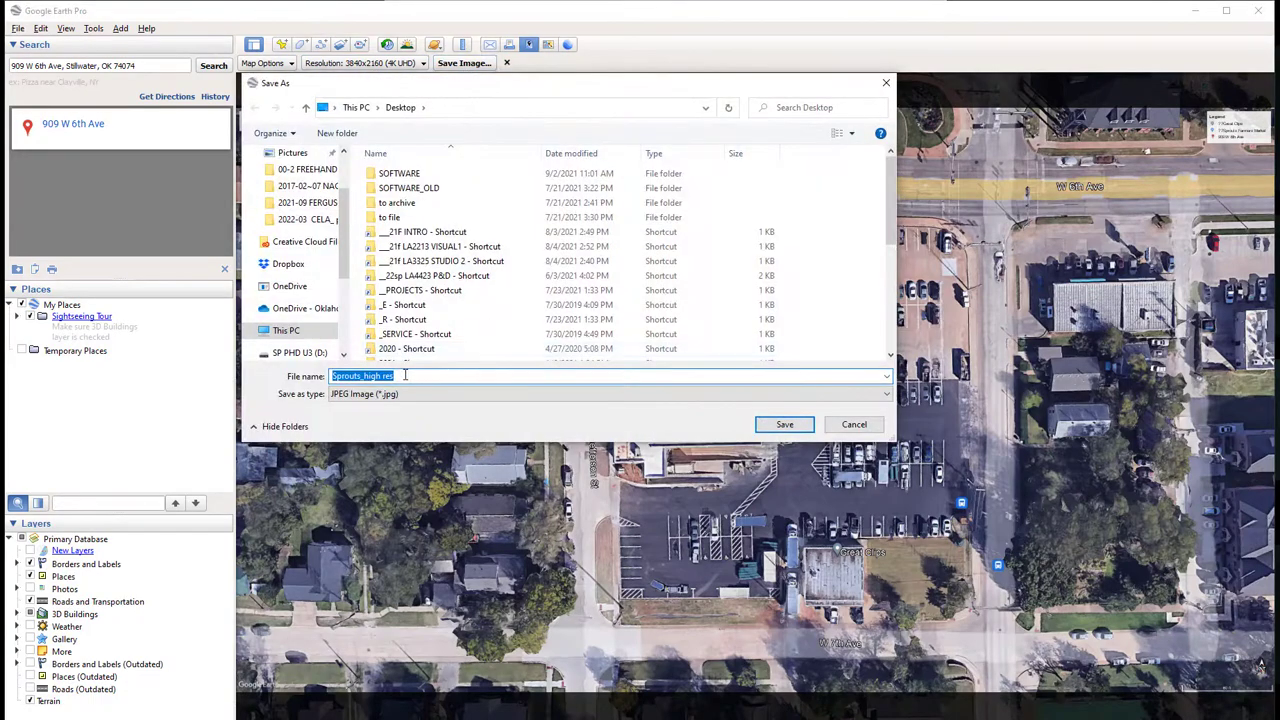
type("Spr")
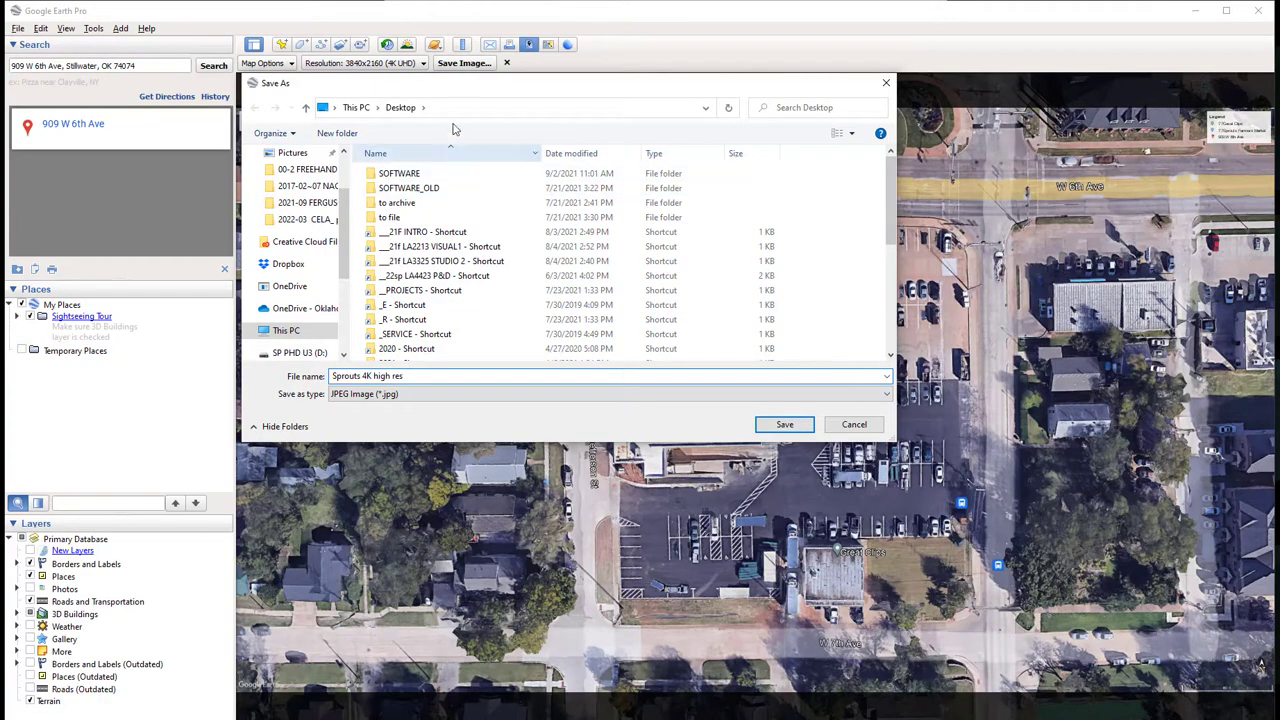
left_click(785, 425)
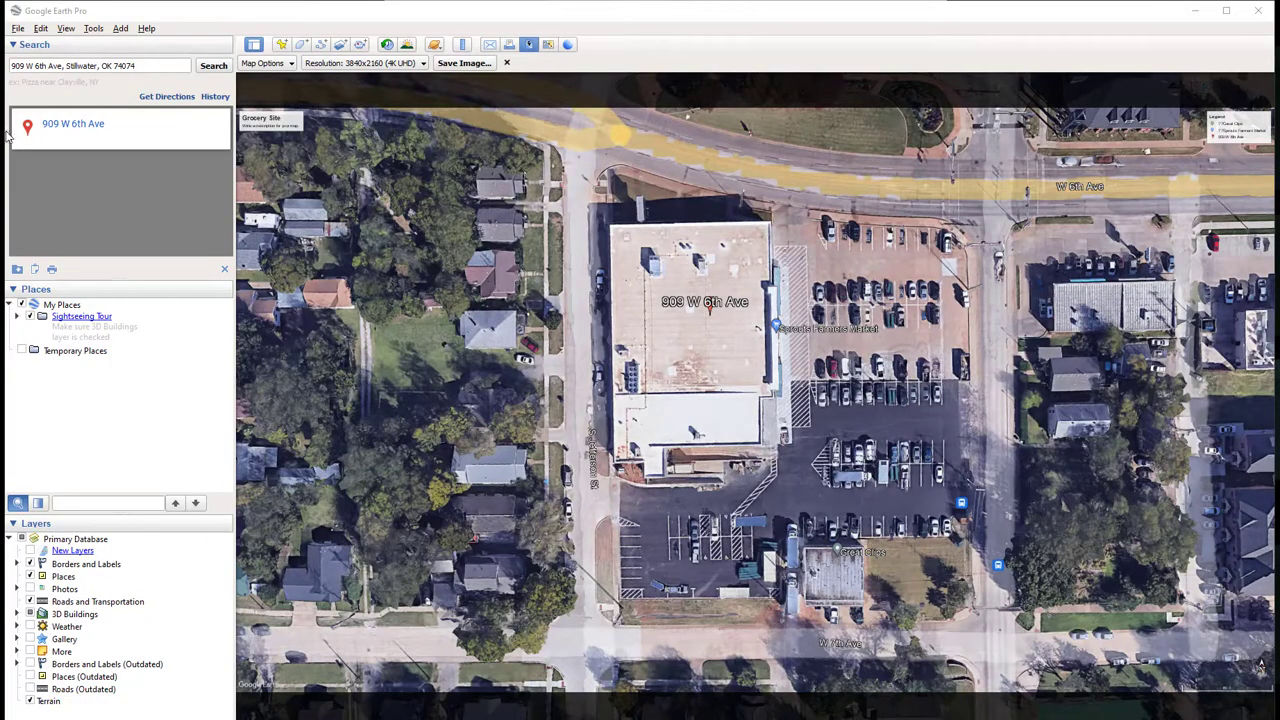
Narrow the Google Earth window, check the 3840 x 2160 desktop JPEG, and open it.
left_click_drag(5, 138, 101, 130)
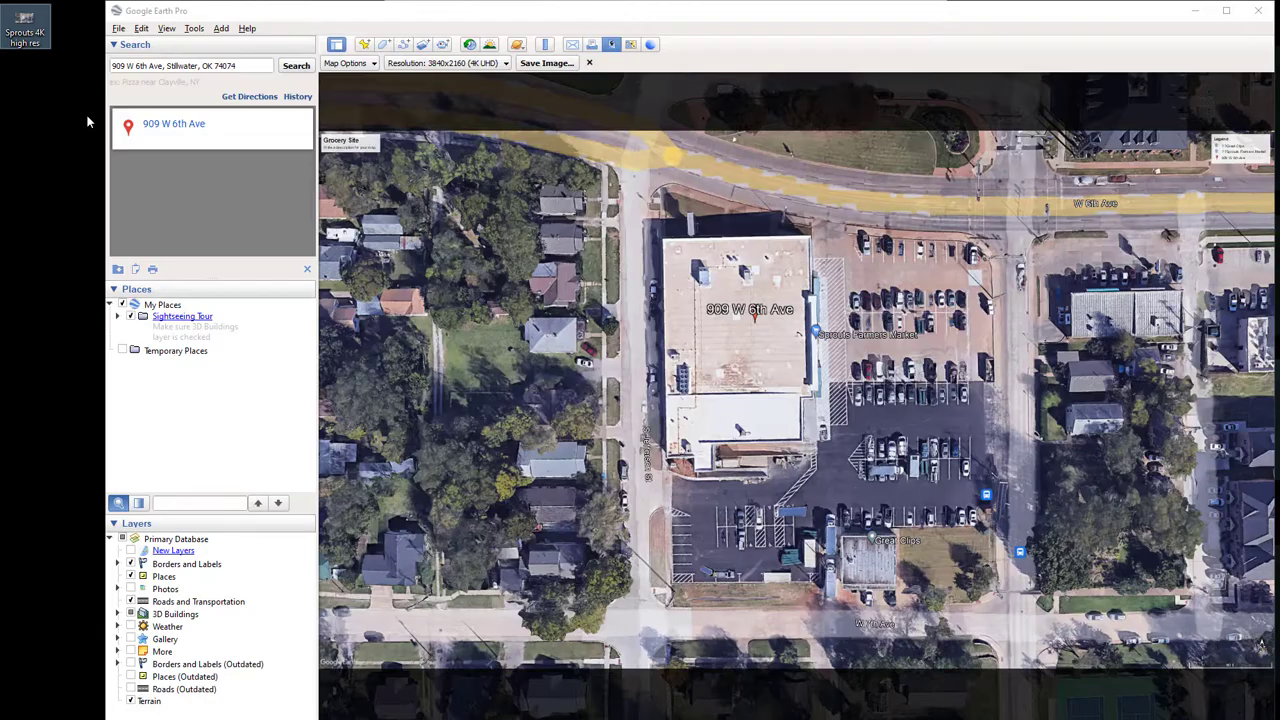
mouse_move(33, 22)
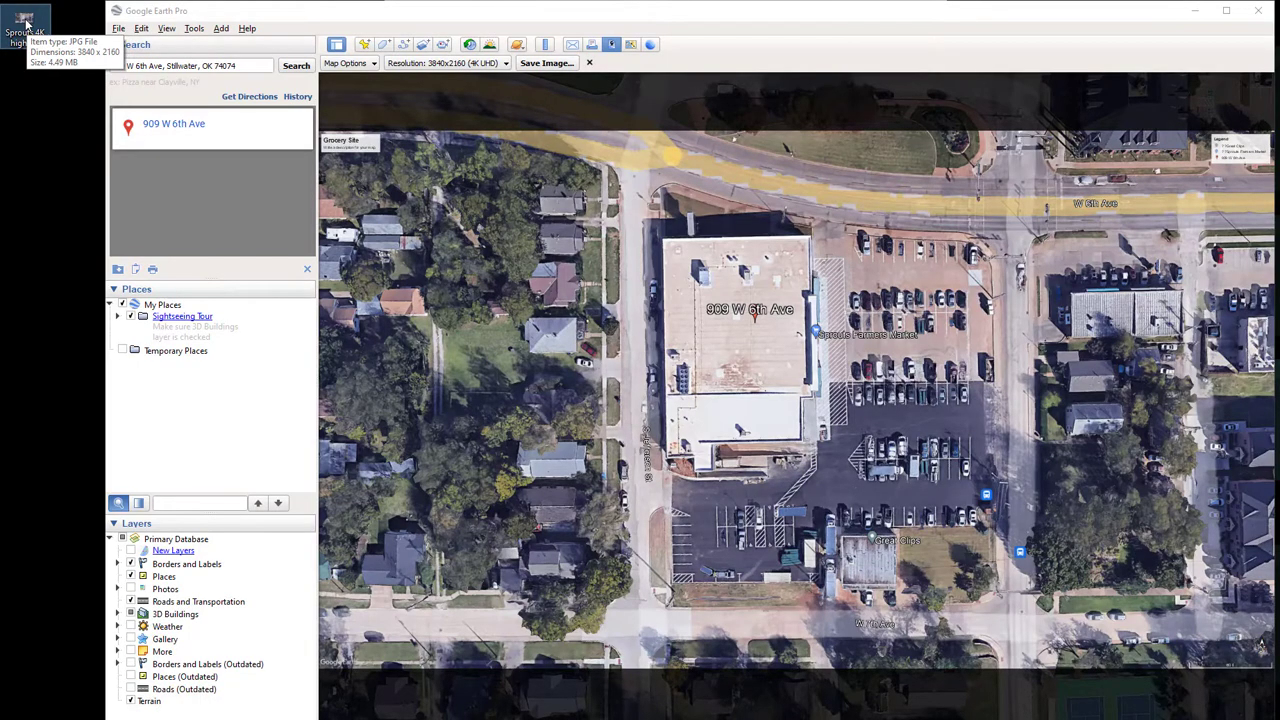
double_click(25, 22)
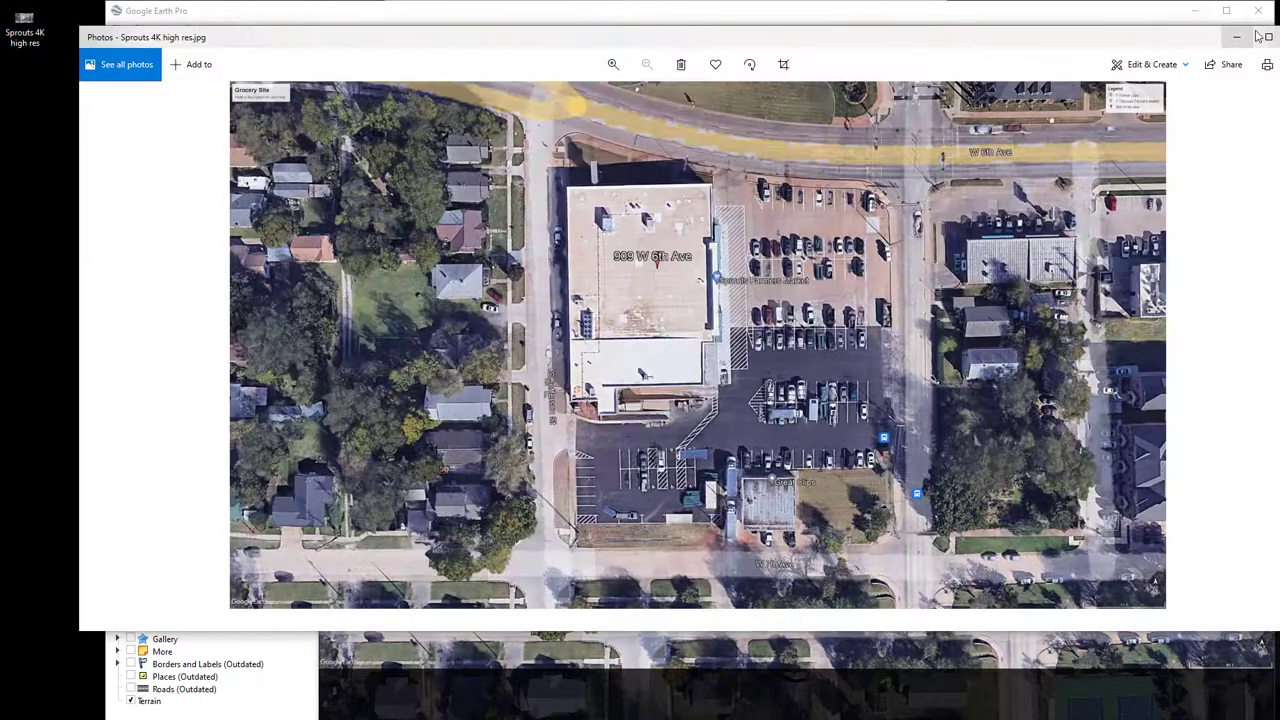
Maximize the 4K image in Photos, then minimize it to return to Google Earth.
left_click(1266, 38)
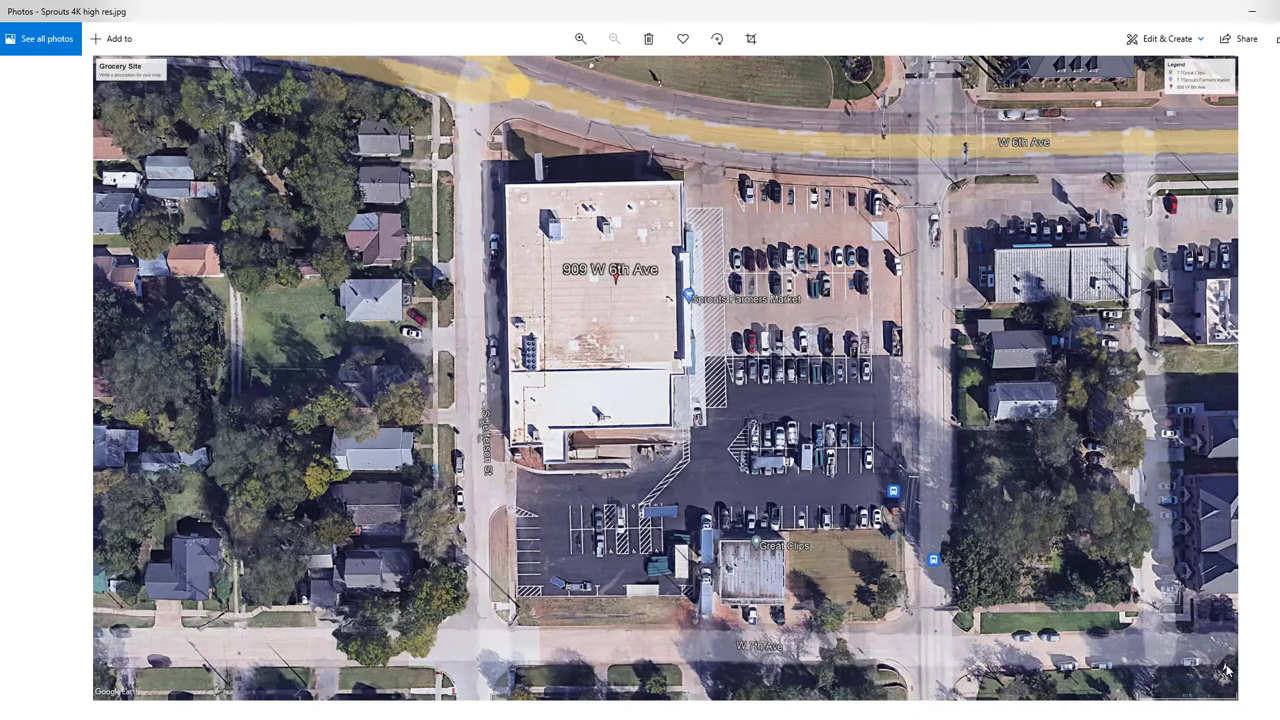
left_click(1252, 12)
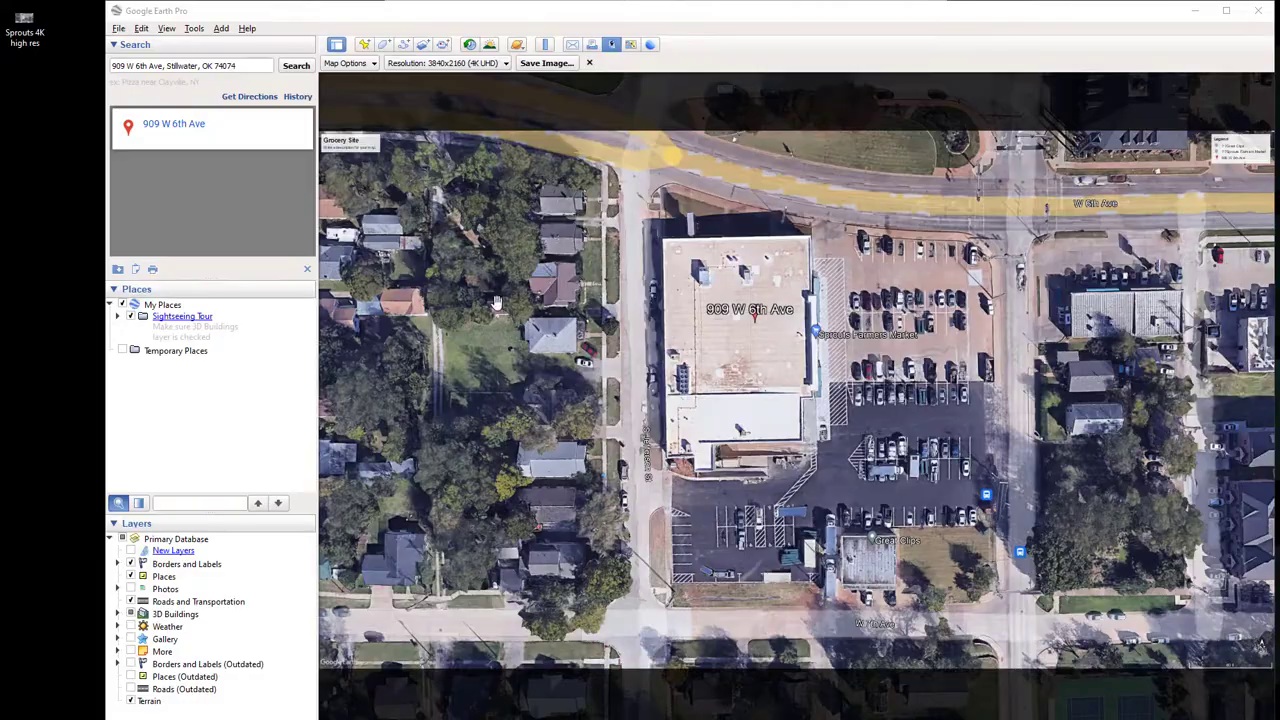